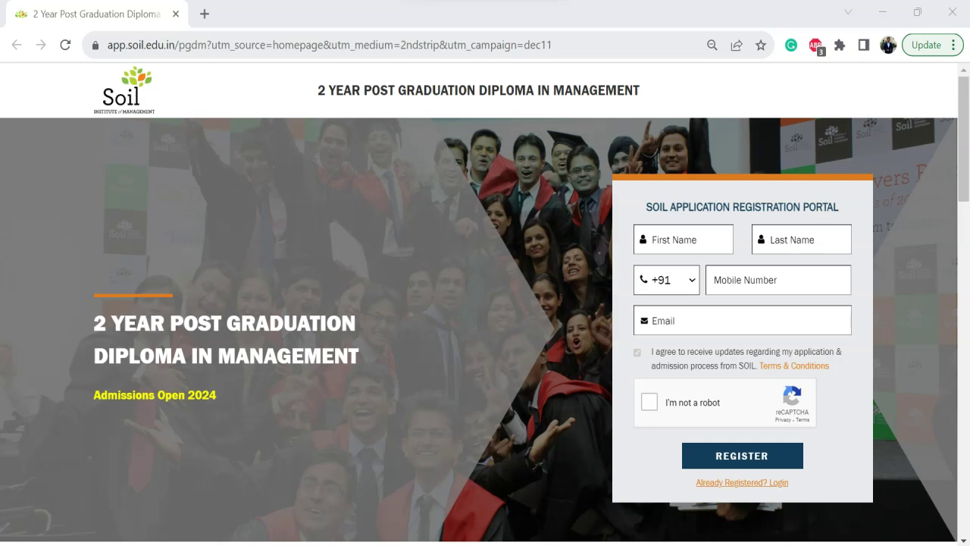
Draw arrows at First Name, Last Name, Mobile and Email, circle the reCAPTCHA, and mark REGISTER.
mouse_move(590, 248)
mouse_down()
mouse_move(632, 233)
mouse_move(628, 242)
mouse_up()
mouse_move(732, 246)
mouse_down()
mouse_move(756, 236)
mouse_move(752, 243)
mouse_up()
mouse_move(876, 278)
mouse_down()
mouse_move(846, 280)
mouse_move(861, 287)
mouse_up()
mouse_move(600, 331)
mouse_down()
mouse_move(643, 316)
mouse_move(642, 330)
mouse_up()
mouse_move(669, 388)
mouse_down()
mouse_move(667, 398)
mouse_move(708, 400)
mouse_move(667, 385)
mouse_up()
mouse_move(650, 469)
mouse_down()
mouse_move(680, 453)
mouse_move(678, 470)
mouse_up()
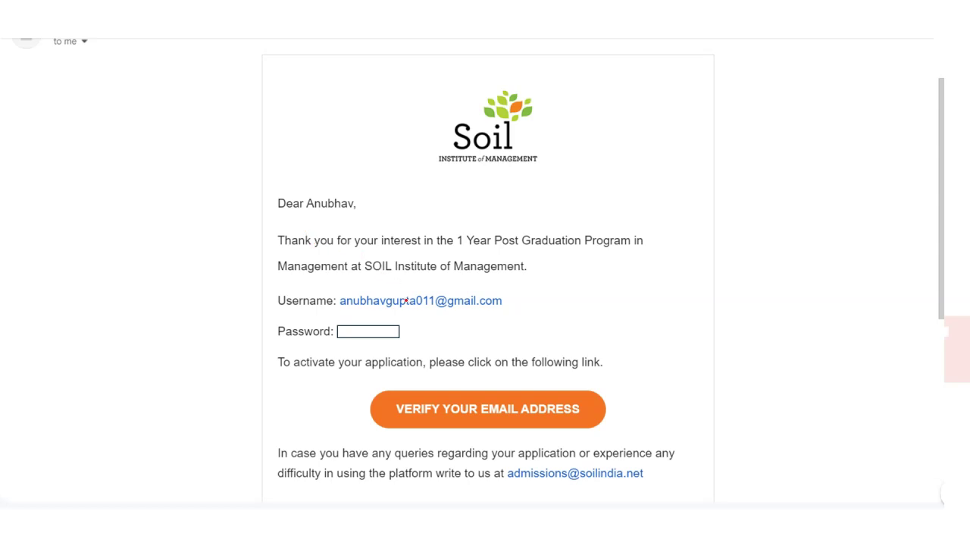
Annotate the Username, Password and Verify Your Email Address link in SOIL's confirmation email.
drag(515, 300, 547, 299)
mouse_move(518, 294)
mouse_down()
mouse_move(512, 301)
mouse_move(521, 307)
mouse_up()
mouse_move(417, 331)
mouse_down()
mouse_move(447, 329)
mouse_move(436, 342)
mouse_up()
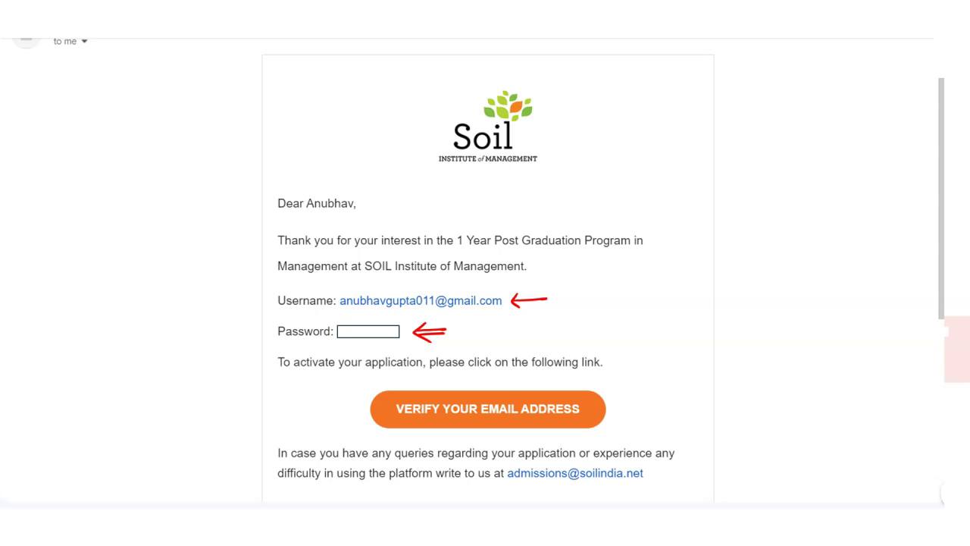
mouse_move(615, 398)
mouse_down()
mouse_move(644, 383)
mouse_move(630, 402)
mouse_up()
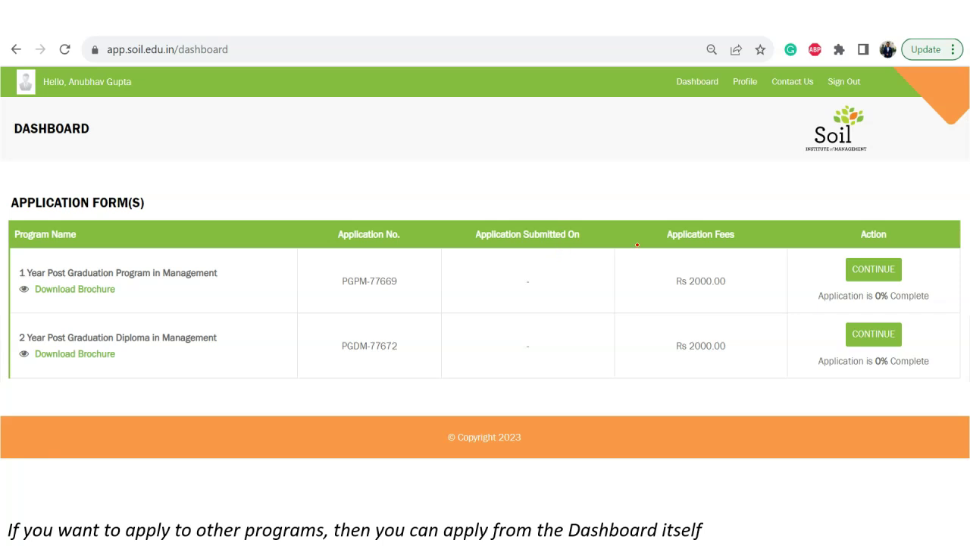
Mark the CONTINUE buttons for each program's application on the dashboard.
drag(779, 278, 809, 268)
drag(775, 284, 814, 271)
drag(807, 264, 808, 279)
drag(793, 339, 829, 334)
Underline the 0–5 years and full-time work experience eligibility rules on the instructions page.
key(Right)
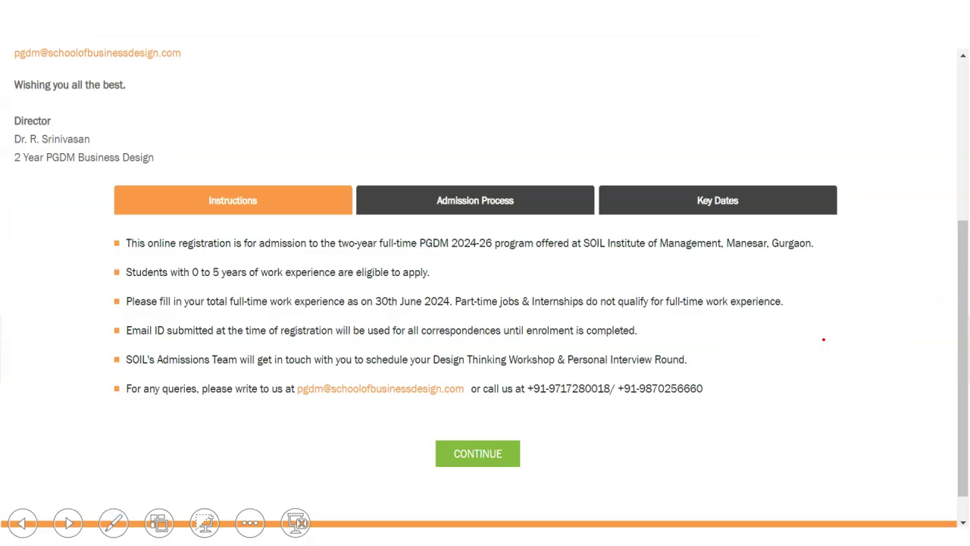
key(ctrl+a)
key(ctrl+p)
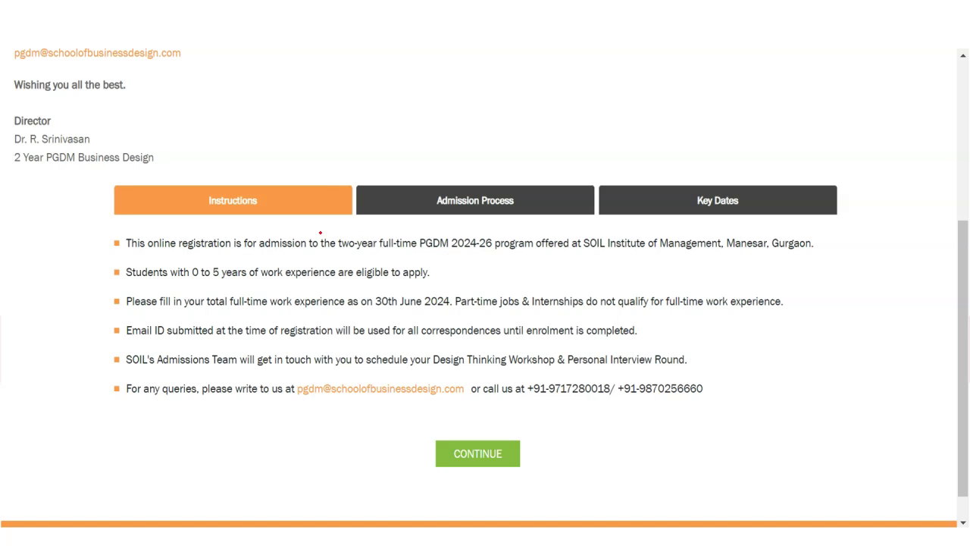
drag(143, 280, 227, 277)
drag(214, 312, 681, 310)
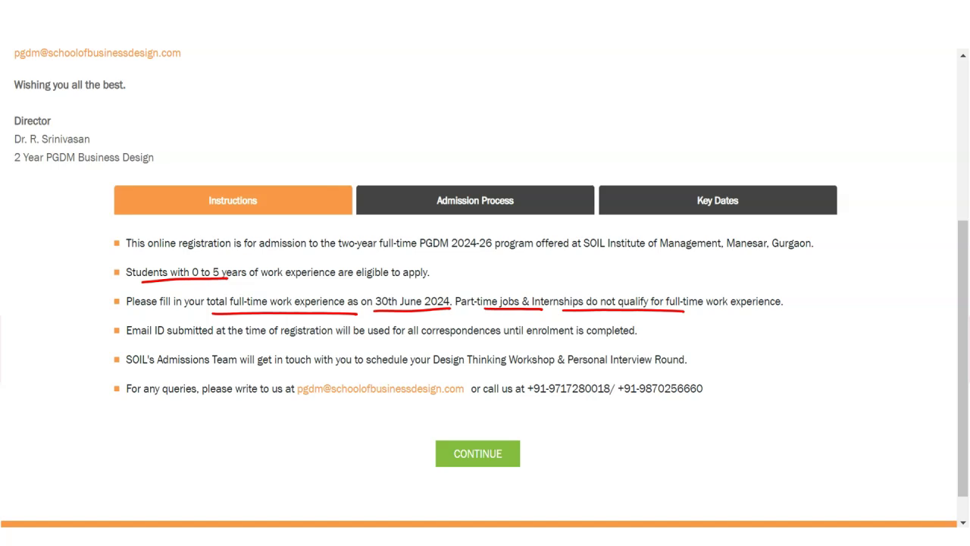
Mark the Admission Process and Key Dates tabs.
drag(466, 158, 470, 179)
drag(463, 170, 472, 178)
drag(698, 152, 705, 175)
mouse_move(704, 152)
mouse_down()
mouse_move(711, 172)
mouse_move(718, 166)
mouse_up()
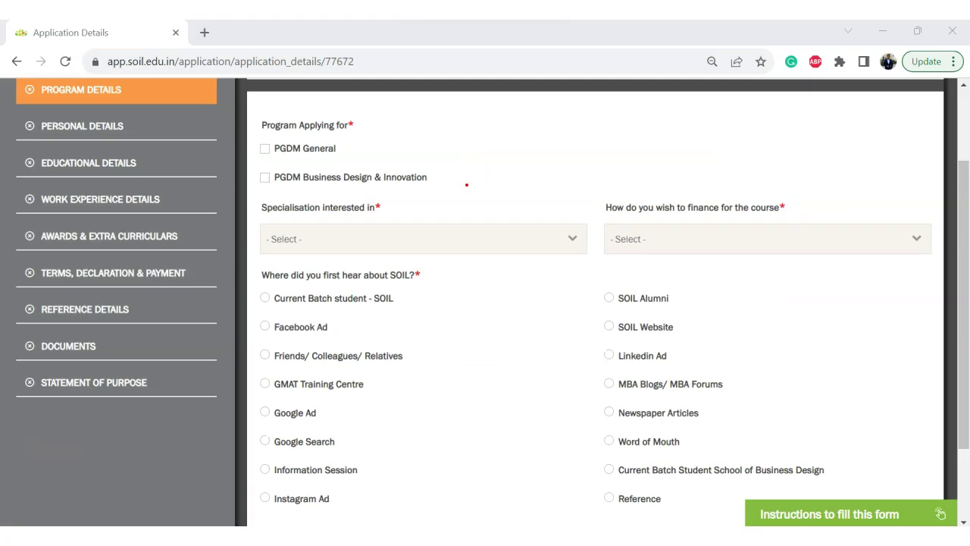
Draw arrows at the Specialisation and 'How do you wish to finance' dropdowns.
mouse_move(229, 256)
mouse_down()
mouse_move(264, 240)
mouse_move(257, 250)
mouse_up()
mouse_move(670, 239)
mouse_down()
mouse_move(717, 240)
mouse_move(676, 255)
mouse_up()
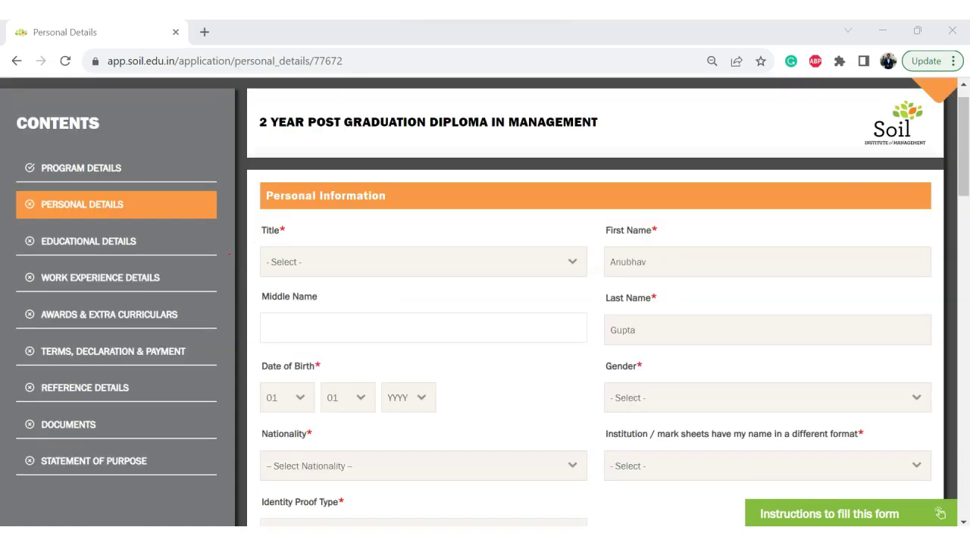
Mark the Title choice, the prefilled first and last name, and the gender field.
mouse_move(308, 224)
mouse_down()
mouse_move(315, 247)
mouse_move(320, 239)
mouse_up()
mouse_move(584, 282)
mouse_down()
mouse_move(606, 273)
mouse_move(604, 283)
mouse_up()
mouse_move(578, 346)
mouse_down()
mouse_move(611, 332)
mouse_move(604, 345)
mouse_up()
mouse_move(558, 411)
mouse_down()
mouse_move(592, 398)
mouse_move(589, 409)
mouse_up()
Mark birth year, nationality, the mark-sheet name format question, and ID proof type.
drag(478, 394, 447, 398)
mouse_move(453, 390)
mouse_down()
mouse_move(444, 397)
mouse_move(459, 446)
mouse_up()
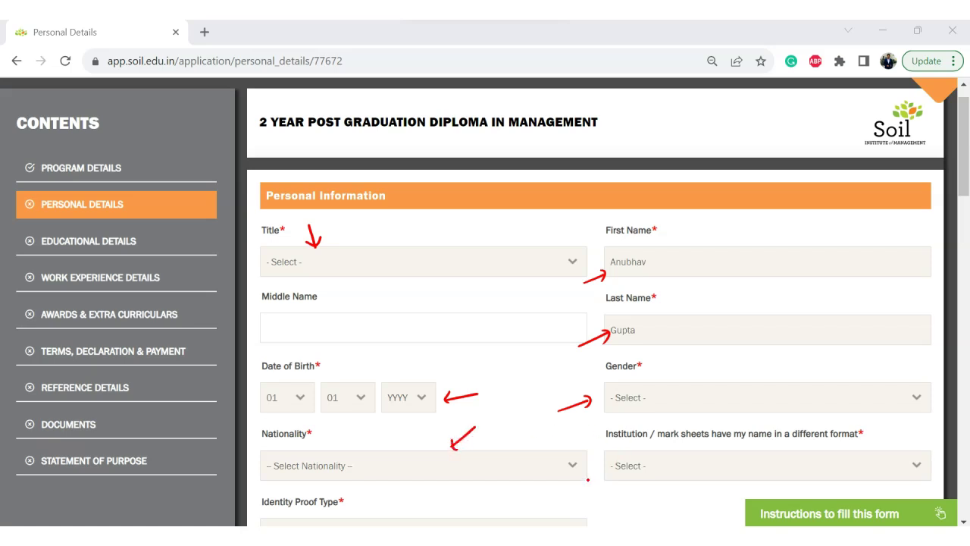
mouse_move(586, 500)
mouse_down()
mouse_move(608, 483)
mouse_move(614, 494)
mouse_up()
drag(404, 495, 410, 515)
drag(411, 514, 418, 502)
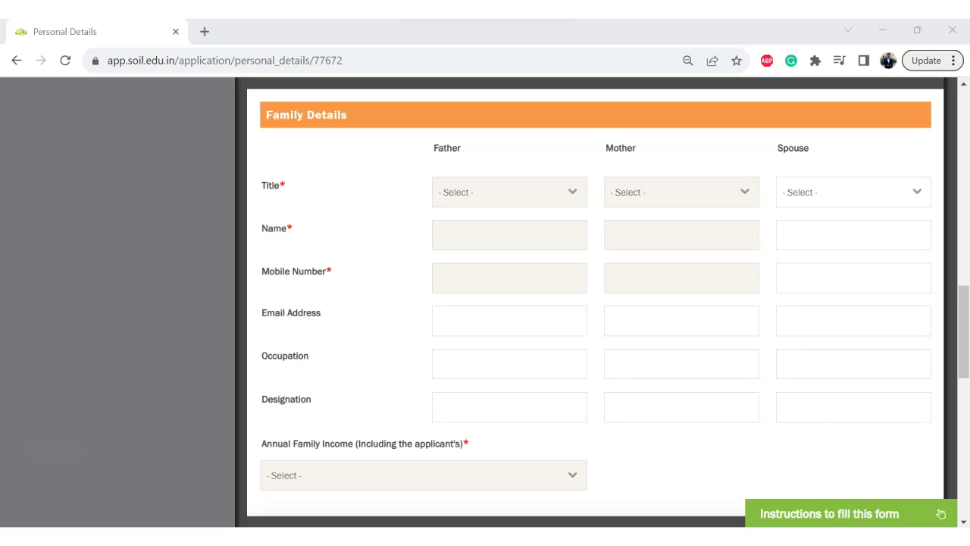
Mark the family title row, father's and mother's titles, and annual family income.
drag(299, 192, 336, 184)
drag(479, 152, 486, 165)
mouse_move(668, 153)
mouse_down()
mouse_move(670, 171)
mouse_move(677, 161)
mouse_up()
mouse_move(218, 483)
mouse_down()
mouse_move(239, 475)
mouse_move(245, 491)
mouse_up()
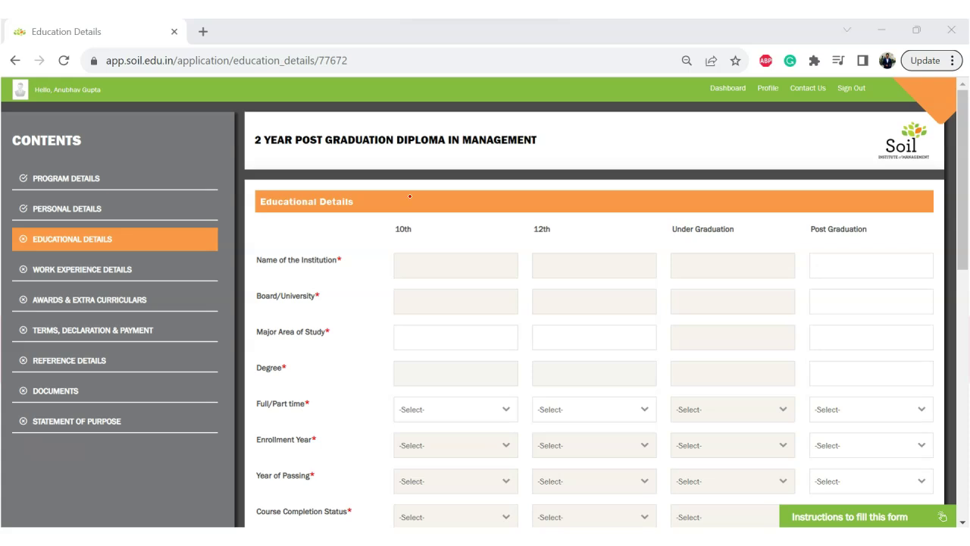
mouse_move(429, 220)
mouse_down()
mouse_move(431, 242)
mouse_move(438, 236)
mouse_up()
mouse_move(359, 275)
mouse_down()
mouse_move(385, 265)
mouse_move(384, 274)
mouse_up()
mouse_move(358, 308)
mouse_down()
mouse_move(383, 298)
mouse_move(384, 307)
mouse_up()
mouse_move(359, 345)
mouse_down()
mouse_move(384, 336)
mouse_move(383, 345)
mouse_up()
drag(358, 385, 384, 376)
drag(379, 371, 384, 382)
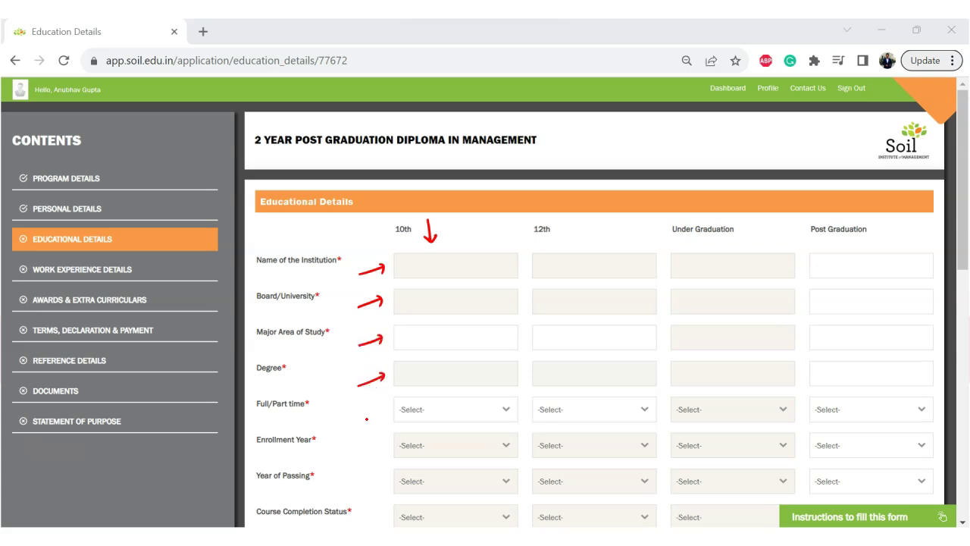
drag(356, 421, 381, 412)
drag(375, 407, 382, 418)
drag(354, 453, 381, 441)
drag(375, 435, 382, 446)
drag(358, 486, 386, 479)
drag(372, 517, 389, 510)
drag(384, 507, 391, 510)
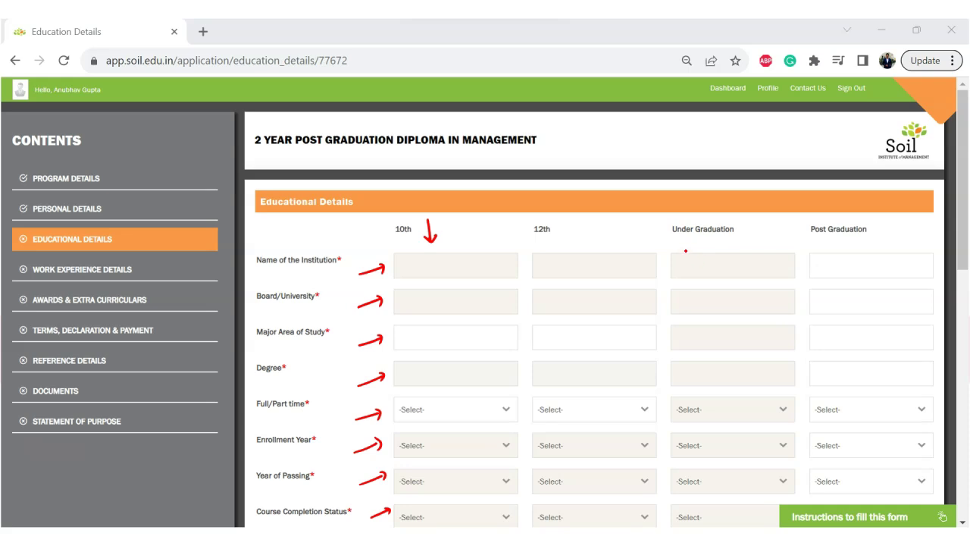
drag(656, 278, 678, 273)
drag(657, 307, 678, 304)
drag(658, 344, 683, 338)
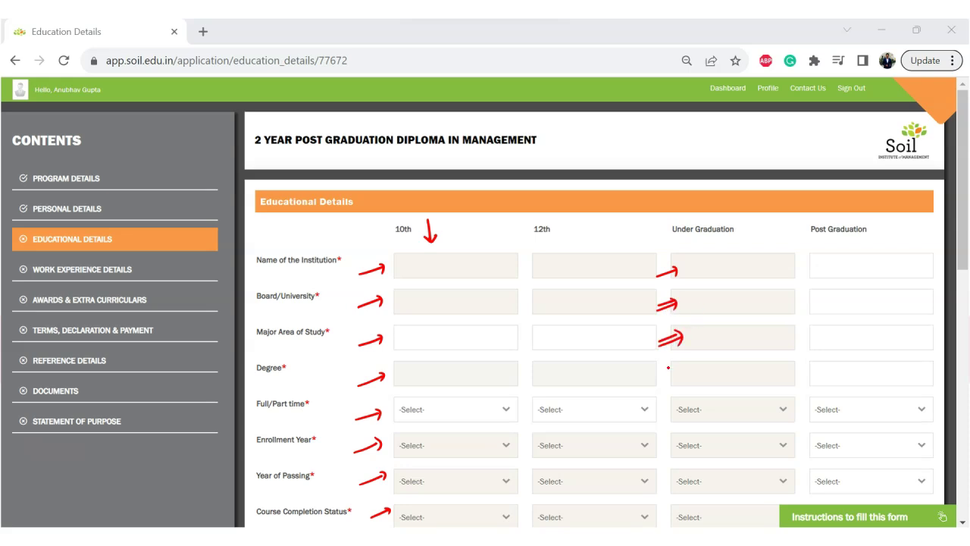
drag(657, 378, 676, 367)
drag(653, 381, 680, 372)
drag(653, 416, 676, 407)
drag(653, 421, 684, 412)
drag(658, 519, 688, 508)
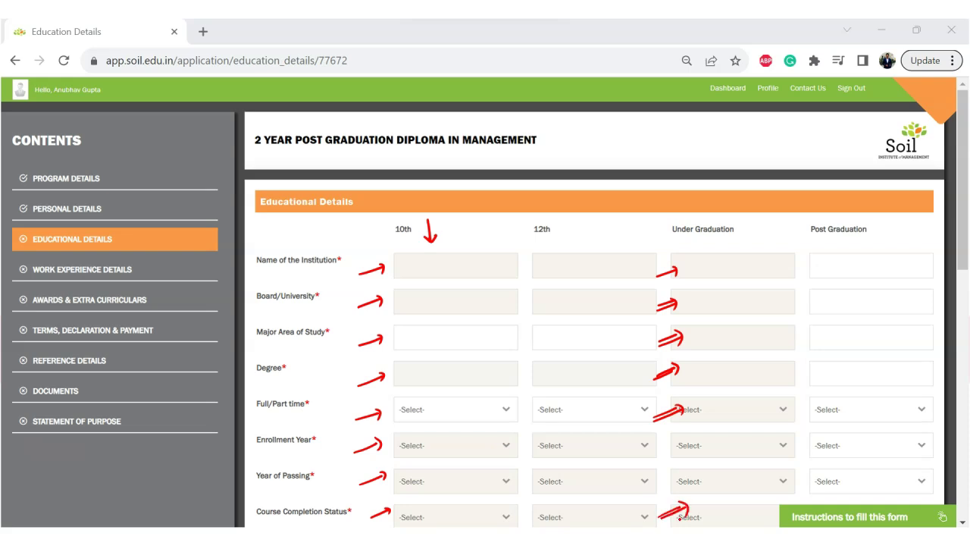
drag(837, 232, 840, 249)
drag(868, 225, 874, 231)
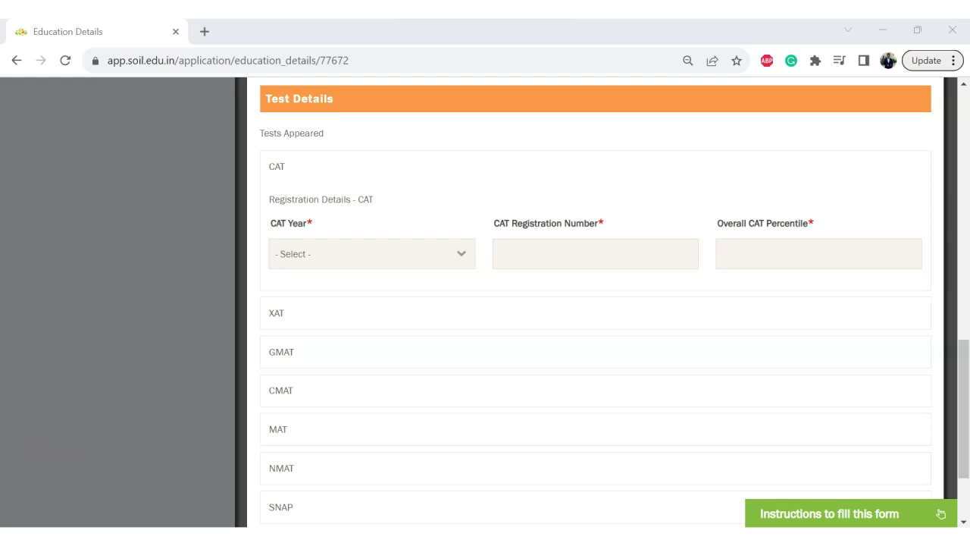
Point out the CAT Year field with 2023, then the XAT, CMAT and MAT entries.
mouse_move(355, 215)
mouse_down()
mouse_move(328, 229)
mouse_move(371, 261)
mouse_up()
drag(371, 253, 372, 252)
drag(380, 248, 400, 253)
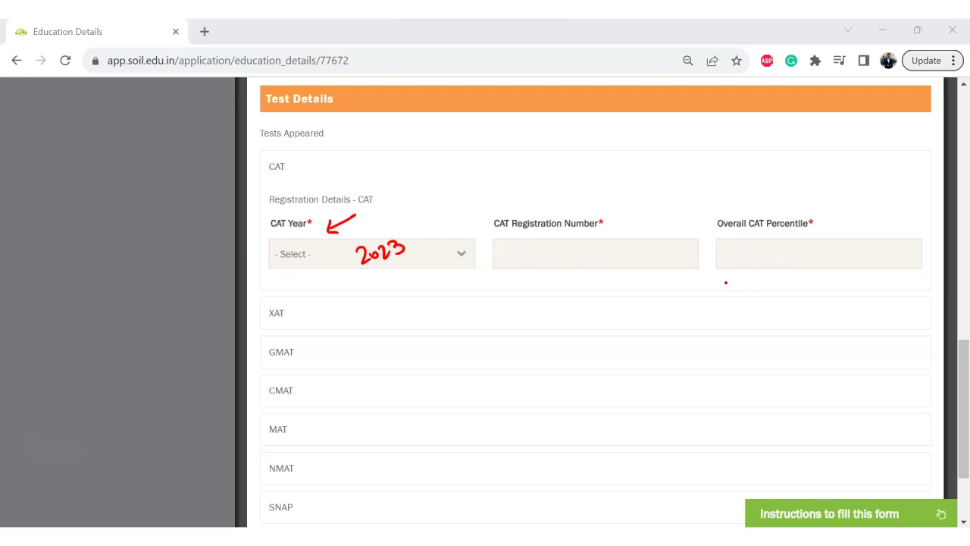
mouse_move(327, 304)
mouse_down()
mouse_move(291, 315)
mouse_move(302, 323)
mouse_up()
mouse_move(301, 390)
mouse_down()
mouse_move(325, 381)
mouse_move(300, 434)
mouse_up()
drag(300, 434, 310, 441)
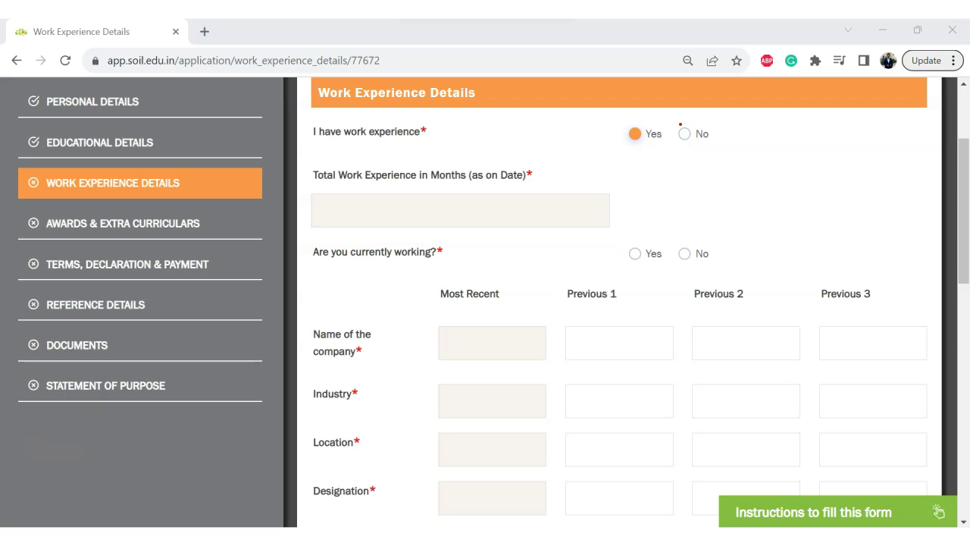
Mark the No and Yes answers to the work experience question.
drag(680, 133, 698, 123)
drag(606, 147, 626, 141)
drag(621, 134, 625, 145)
Point out the recent company name, industry, location, designation and First Preference industry fields.
mouse_move(386, 350)
mouse_down()
mouse_move(414, 344)
mouse_move(408, 349)
mouse_up()
drag(390, 398, 409, 398)
mouse_move(399, 440)
mouse_down()
mouse_move(424, 428)
mouse_move(423, 437)
mouse_up()
mouse_move(396, 496)
mouse_down()
mouse_move(422, 483)
mouse_move(419, 491)
mouse_up()
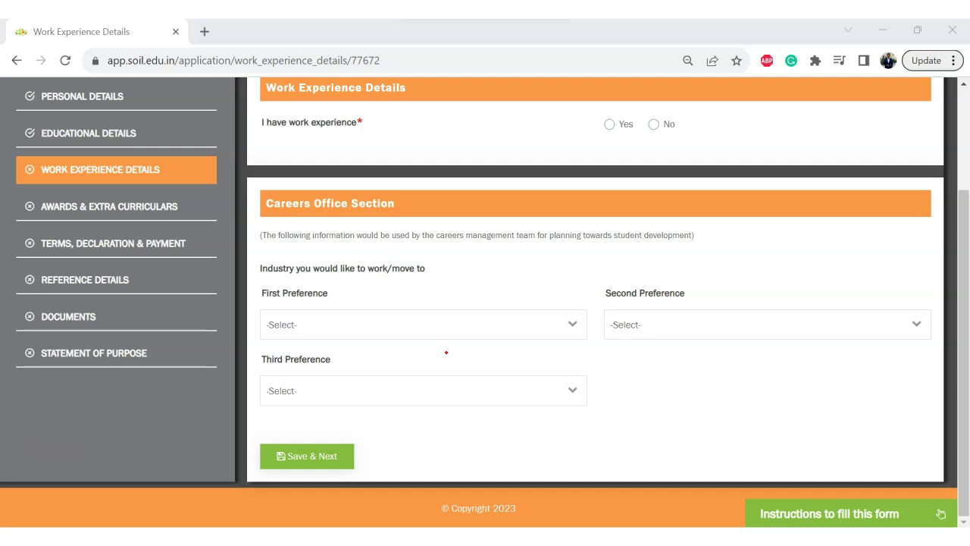
mouse_move(377, 285)
mouse_down()
mouse_move(381, 304)
mouse_move(392, 301)
mouse_up()
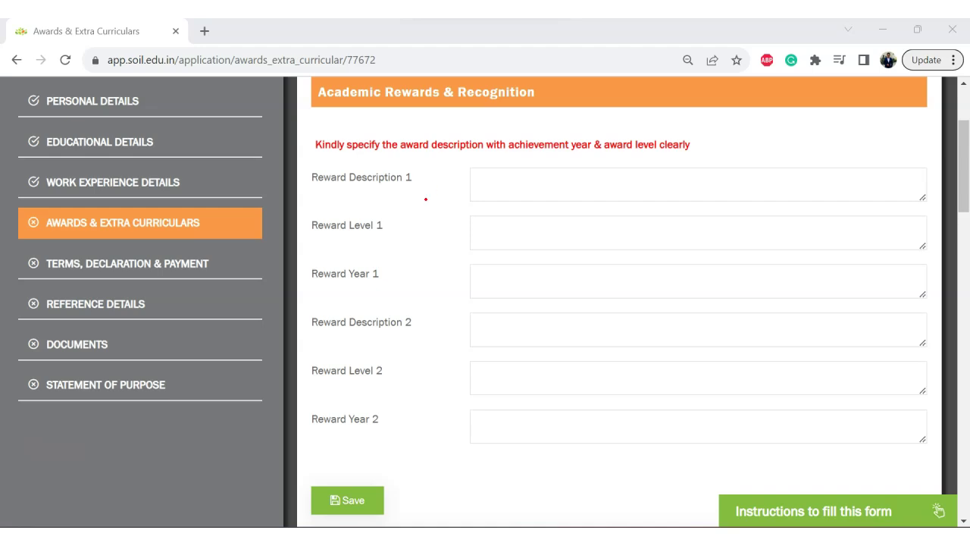
Point out the first reward description field and scroll down to Language Proficiency.
drag(424, 201, 459, 184)
scroll(618, 303, down, 5)
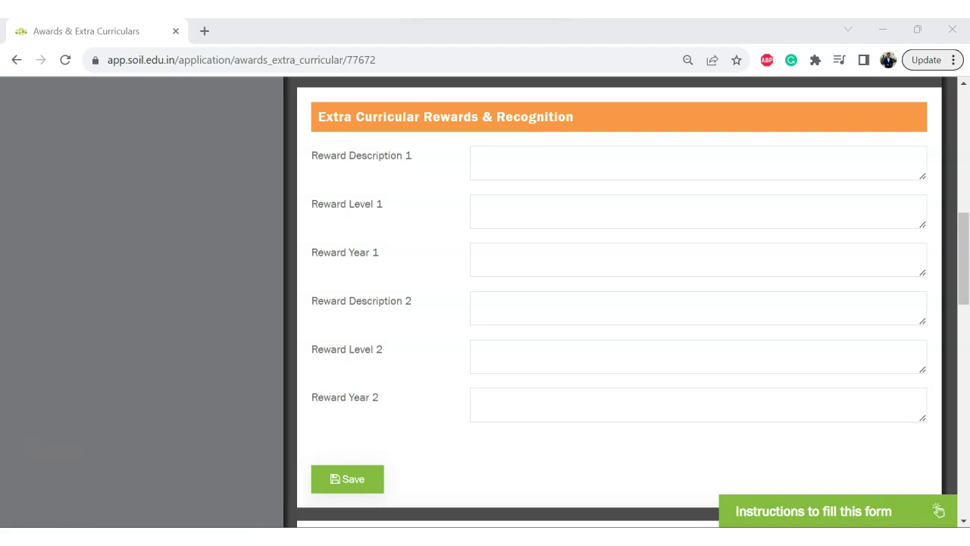
scroll(618, 303, down, 5)
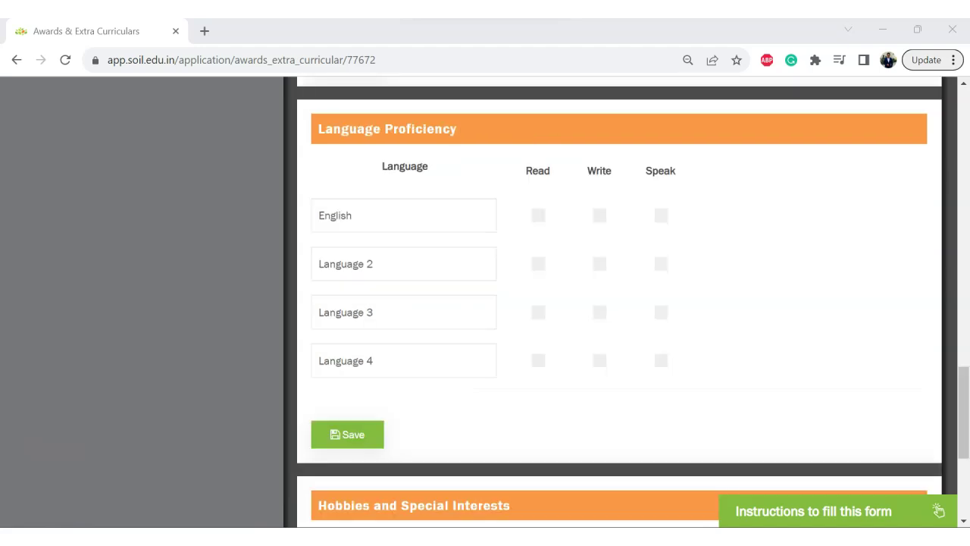
Mark the English, Language 2 and Language 3 rows, the Save button, and Hobbies section.
mouse_move(365, 216)
mouse_down()
mouse_move(410, 213)
mouse_move(373, 227)
mouse_up()
drag(389, 262, 420, 257)
drag(397, 253, 395, 271)
mouse_move(388, 306)
mouse_down()
mouse_move(414, 298)
mouse_move(394, 312)
mouse_up()
mouse_move(400, 414)
mouse_down()
mouse_move(364, 394)
mouse_move(326, 395)
mouse_up()
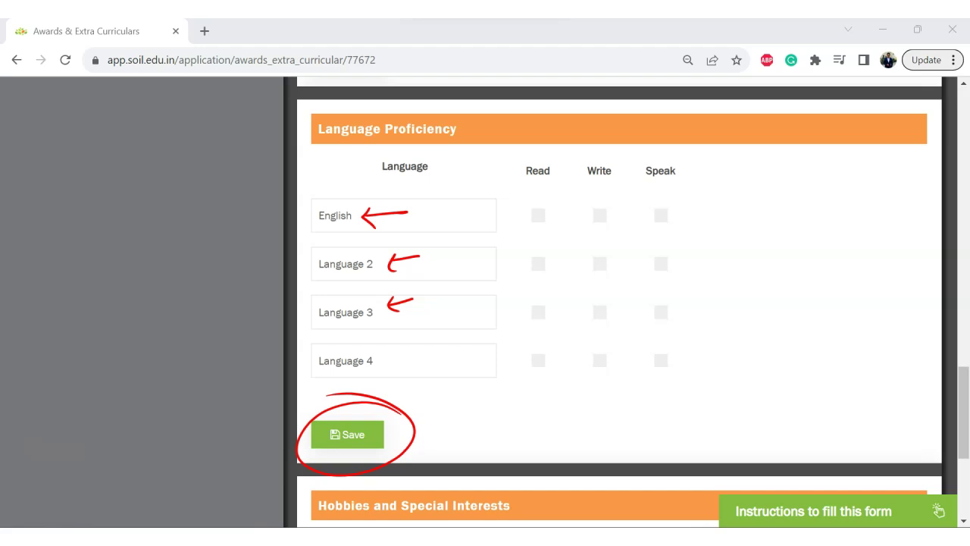
mouse_move(286, 517)
mouse_down()
mouse_move(313, 502)
mouse_move(316, 512)
mouse_up()
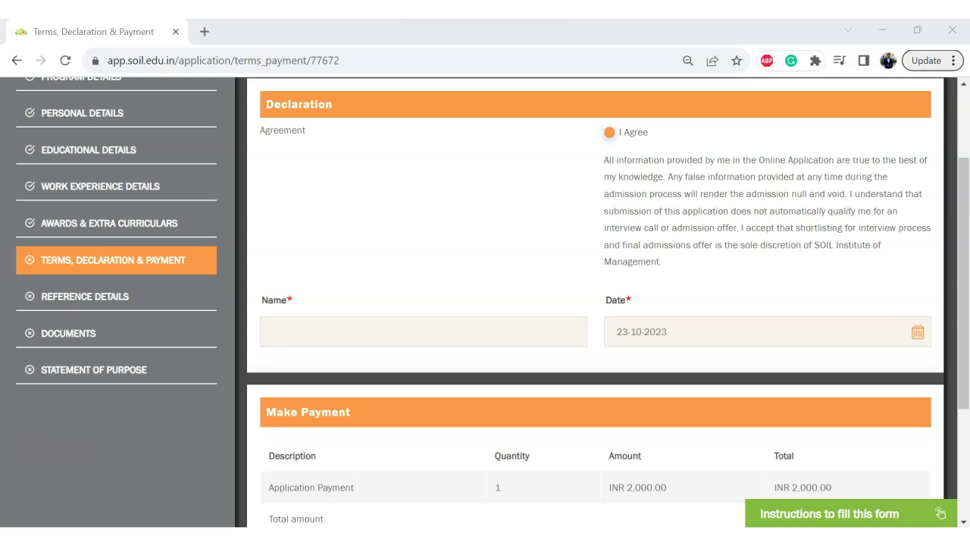
drag(613, 142, 655, 140)
mouse_move(271, 343)
mouse_down()
mouse_move(275, 328)
mouse_move(320, 338)
mouse_move(356, 326)
mouse_move(386, 340)
mouse_move(444, 333)
mouse_up()
drag(591, 355, 611, 355)
drag(611, 350, 631, 346)
drag(433, 497, 465, 490)
drag(428, 502, 467, 496)
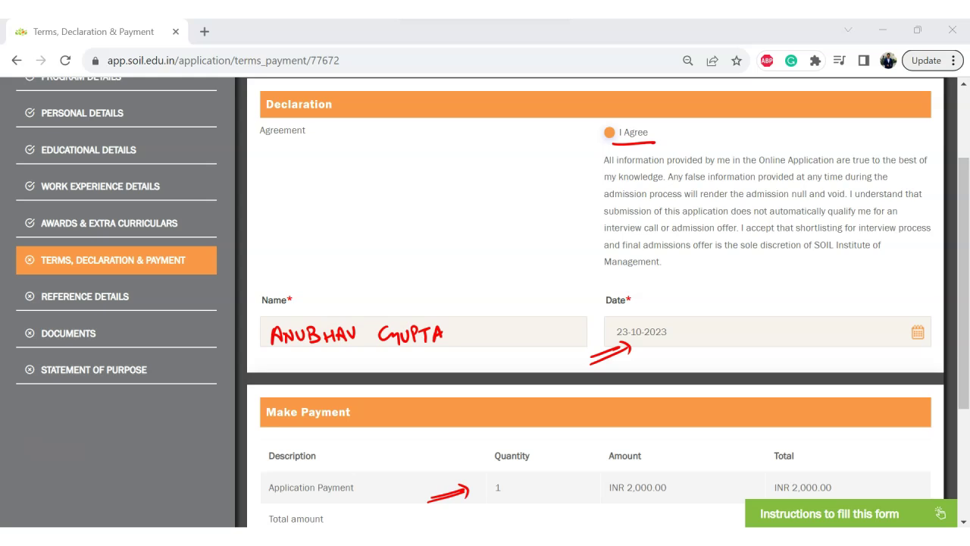
mouse_move(174, 286)
mouse_down()
mouse_move(144, 298)
mouse_move(157, 307)
mouse_up()
mouse_move(144, 327)
mouse_down()
mouse_move(115, 343)
mouse_move(127, 346)
mouse_up()
mouse_move(188, 360)
mouse_down()
mouse_move(161, 371)
mouse_move(182, 376)
mouse_up()
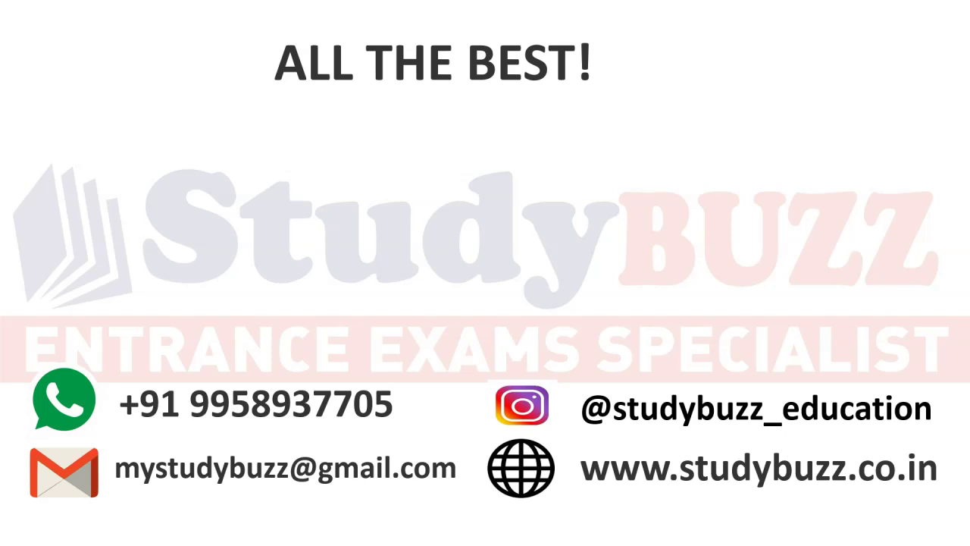
drag(453, 419, 480, 414)
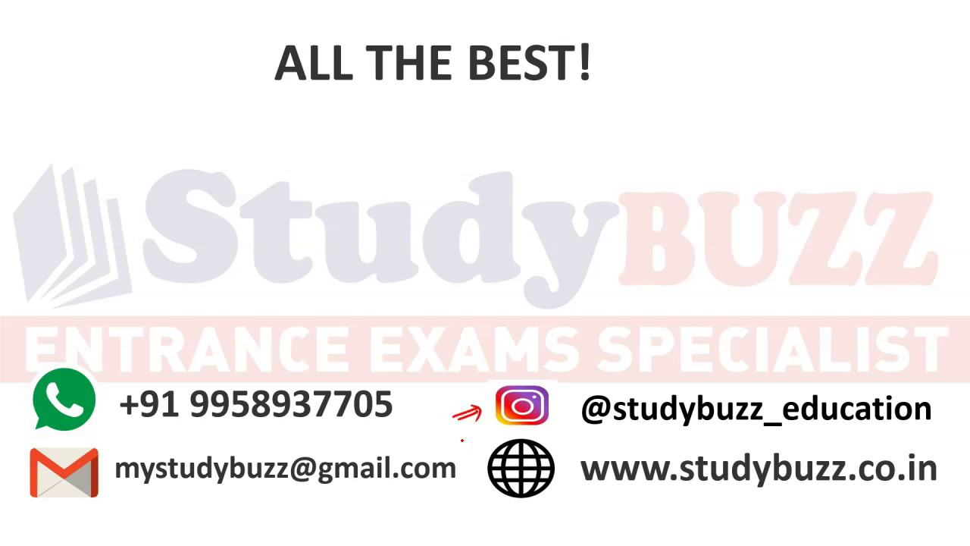